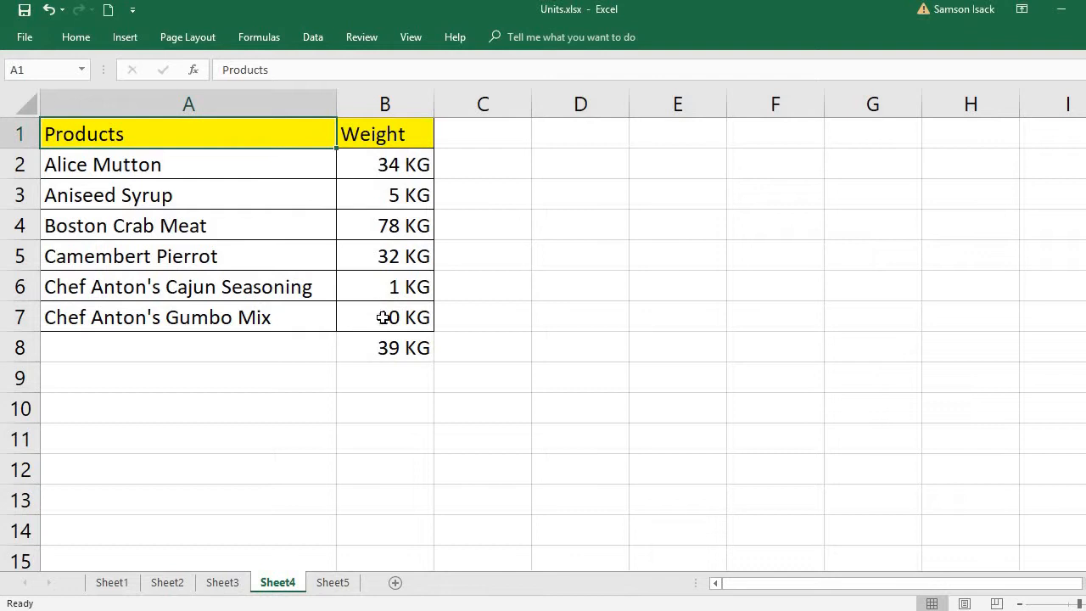
drag(379, 307, 218, 102)
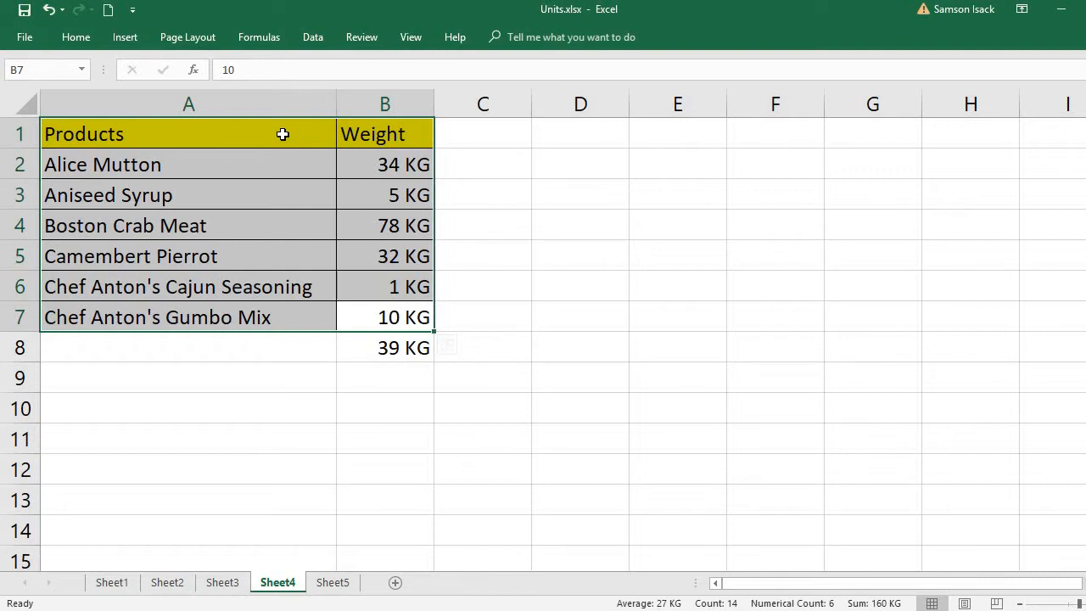
click(149, 128)
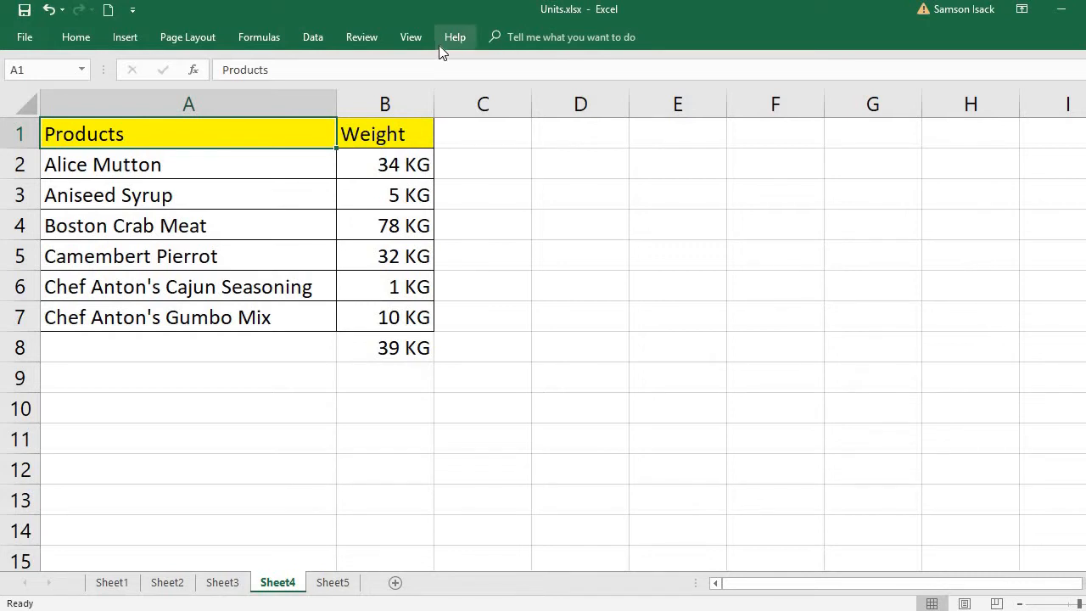
click(78, 38)
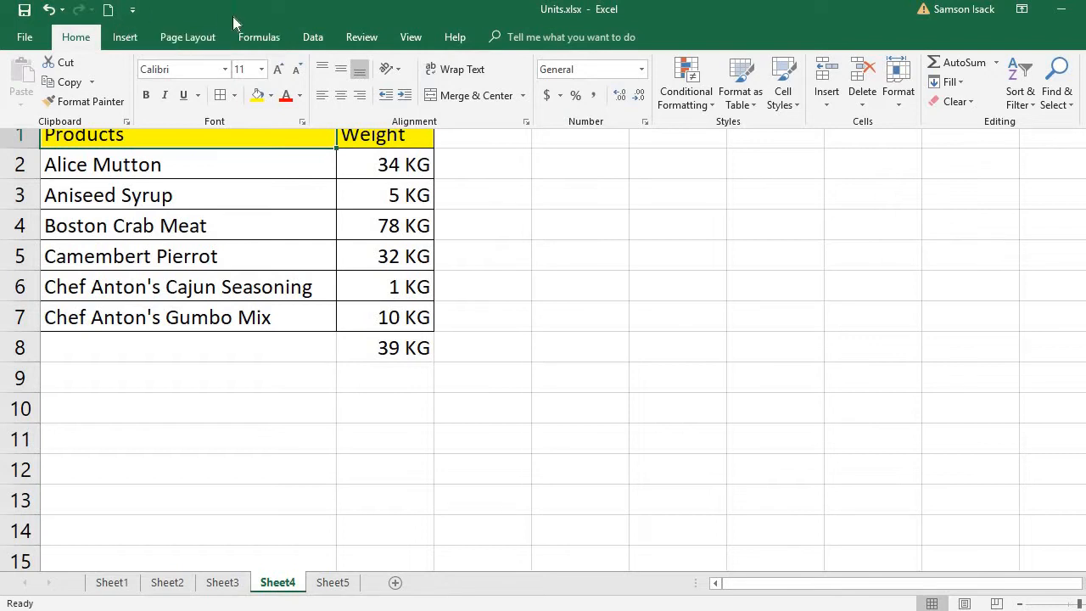
Step: Add the Sort Ascending command to the Quick Access Toolbar
click(131, 10)
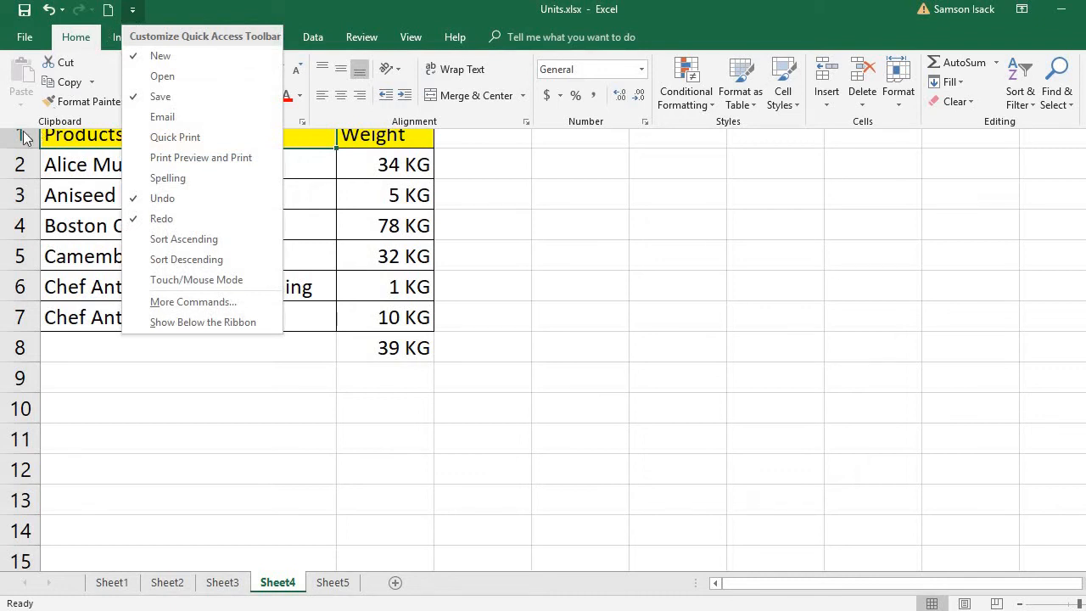
click(139, 241)
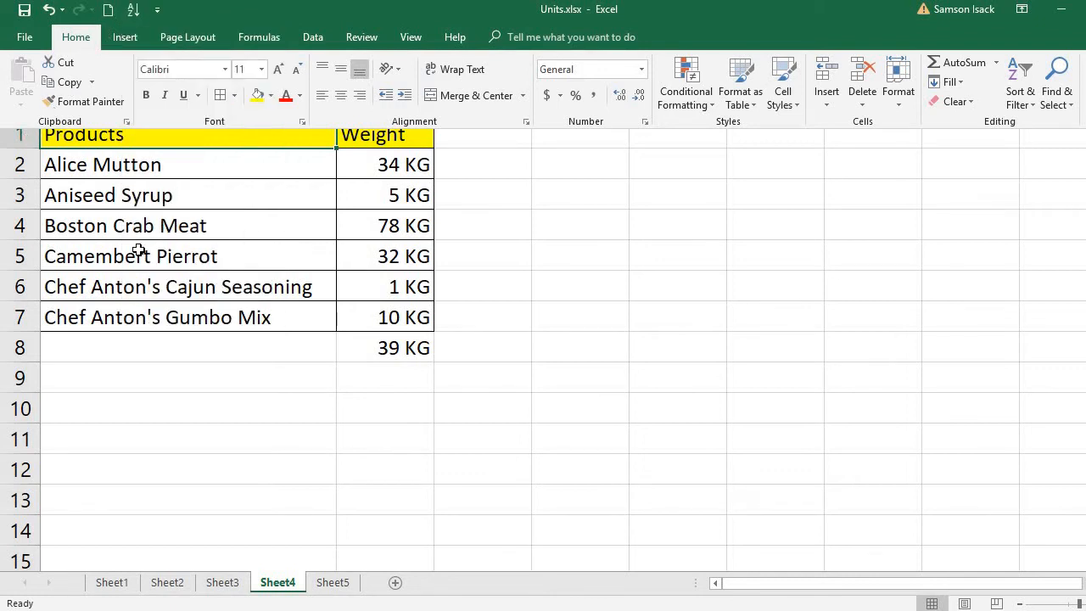
Step: Show the Quick Access Toolbar below the ribbon and return it above the ribbon
click(157, 10)
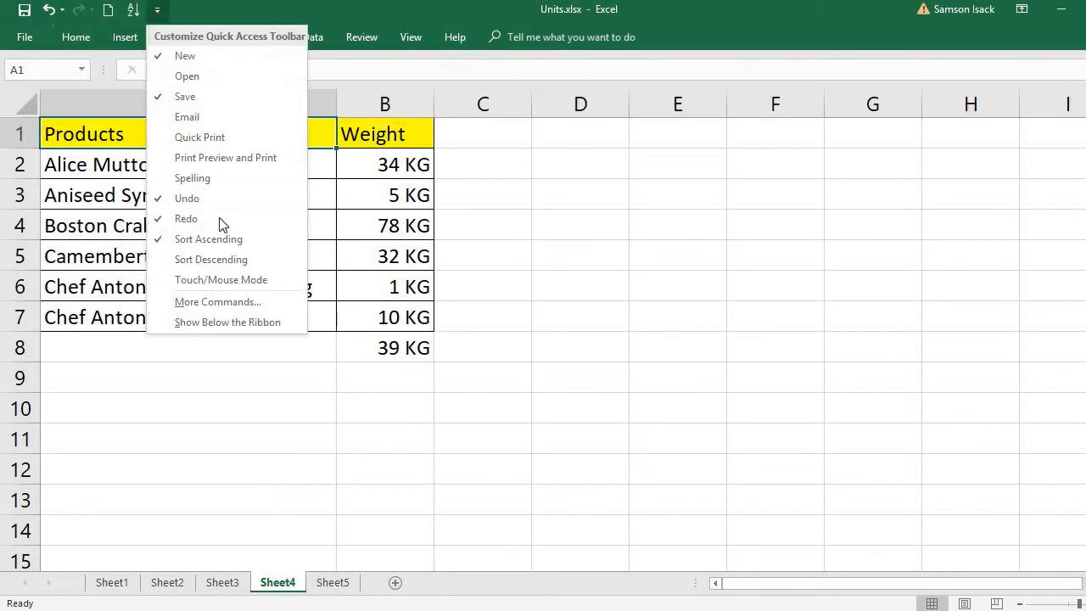
click(250, 323)
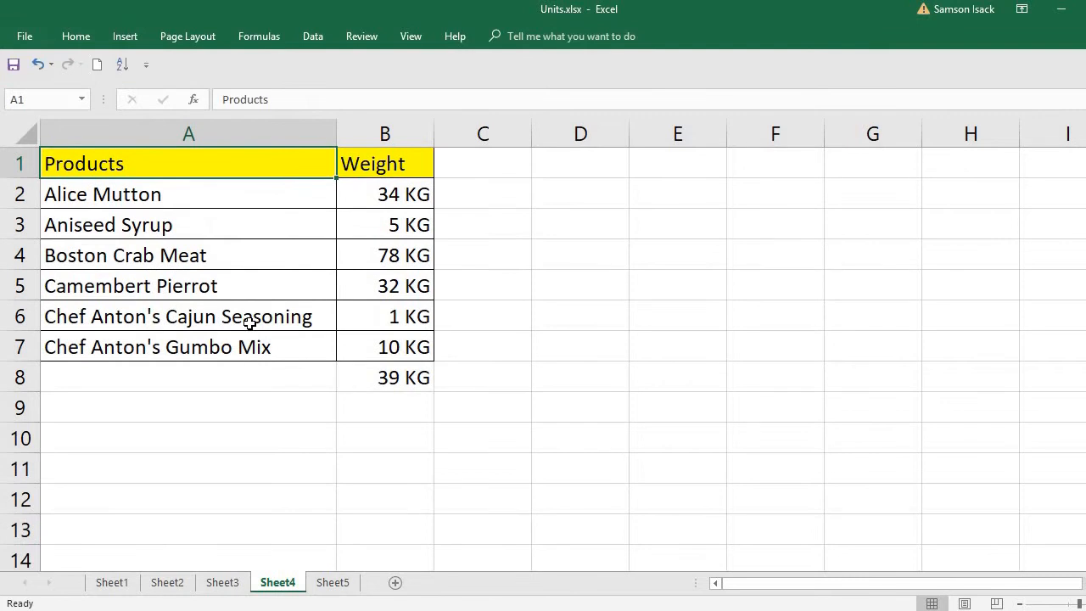
click(135, 38)
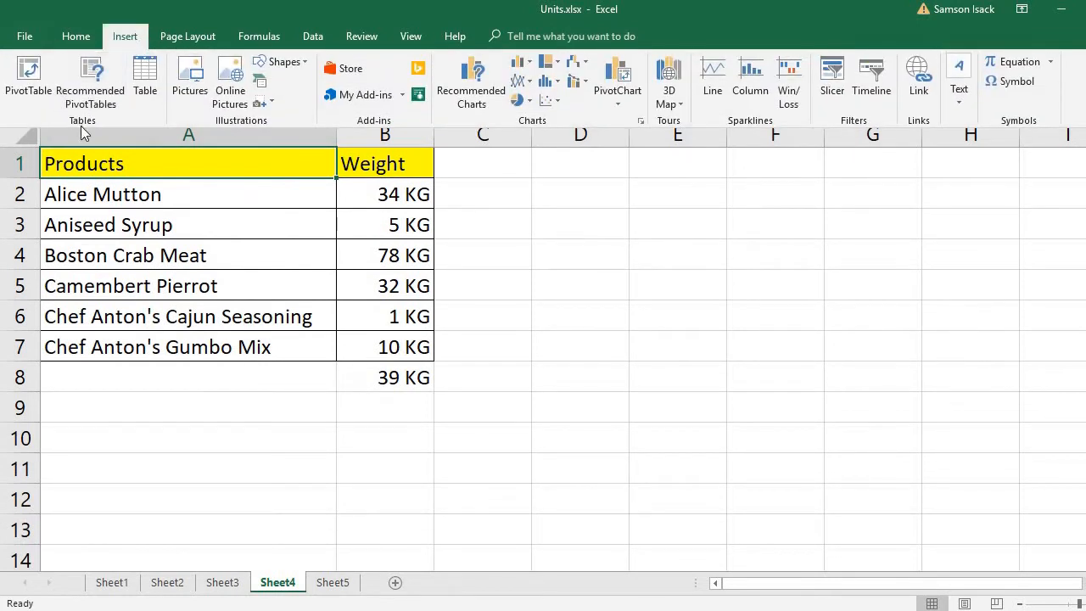
click(118, 41)
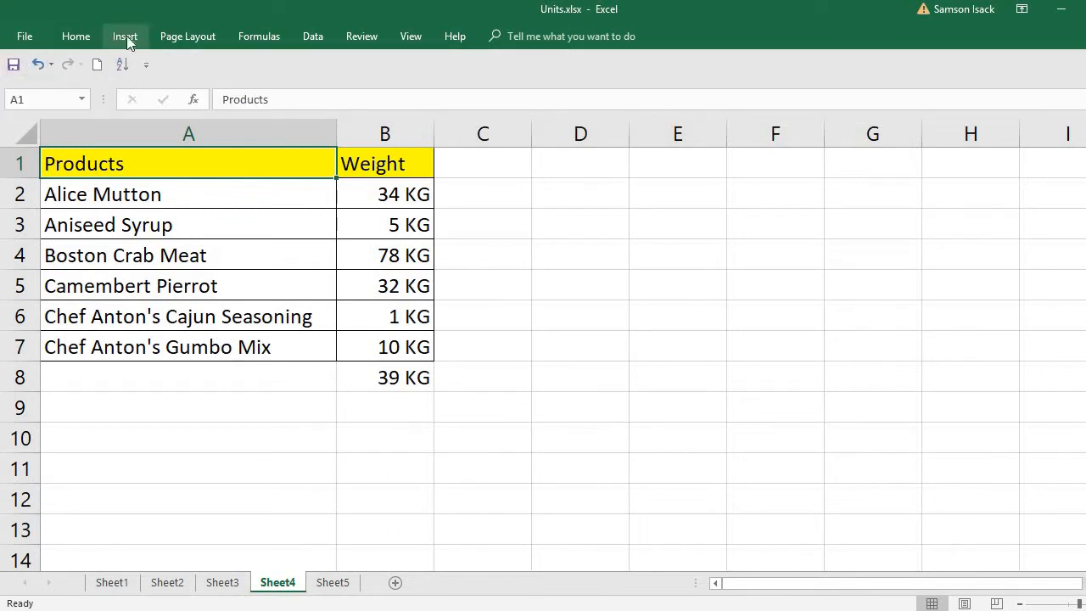
click(148, 67)
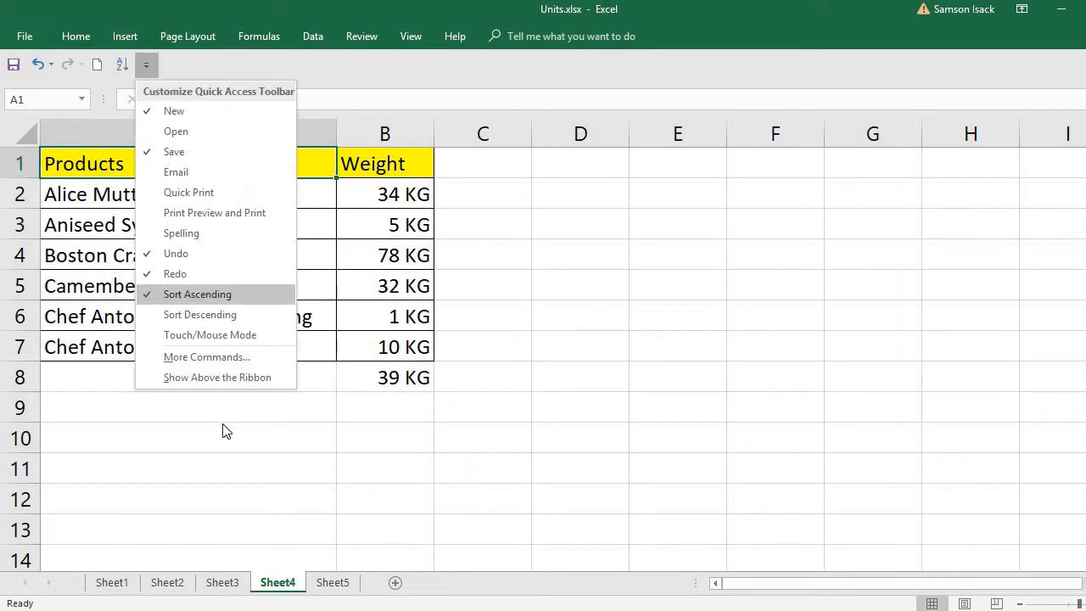
click(233, 379)
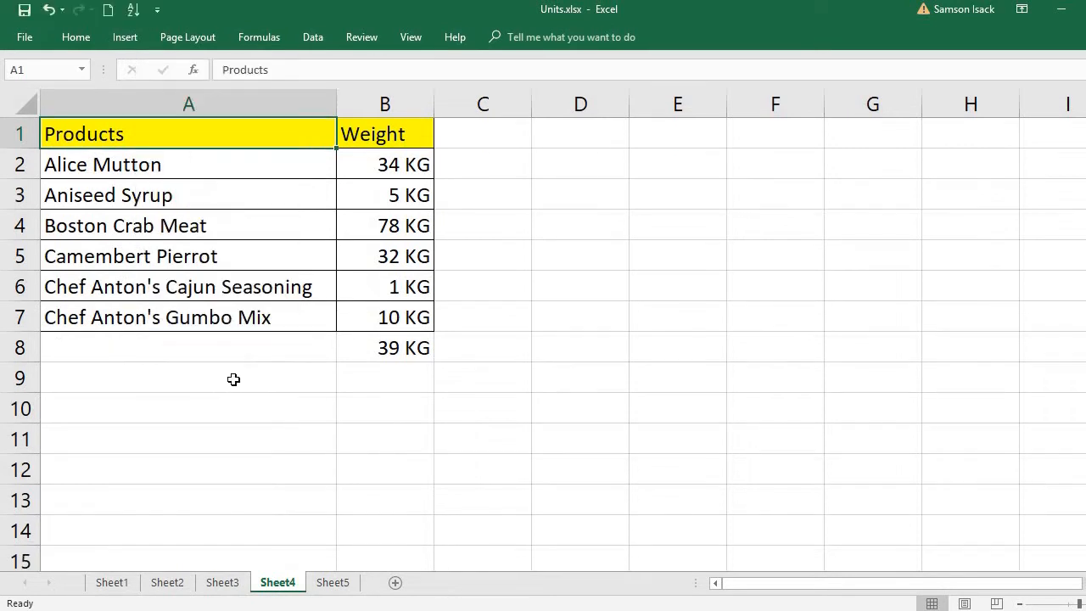
Step: Open the Quick Access Toolbar customization page in Excel Options
click(157, 13)
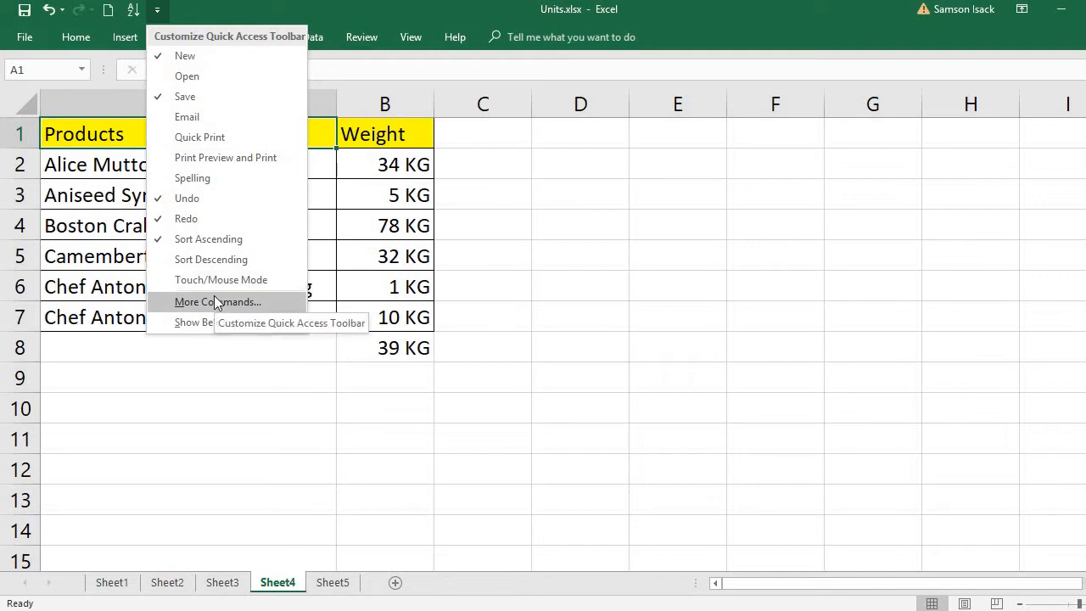
click(30, 39)
click(29, 39)
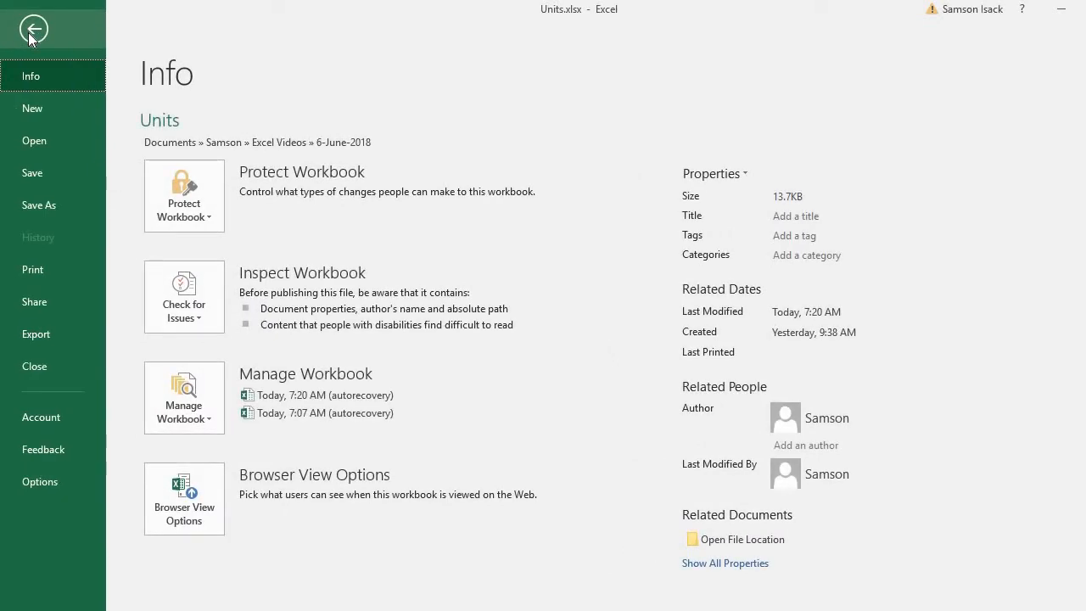
click(37, 482)
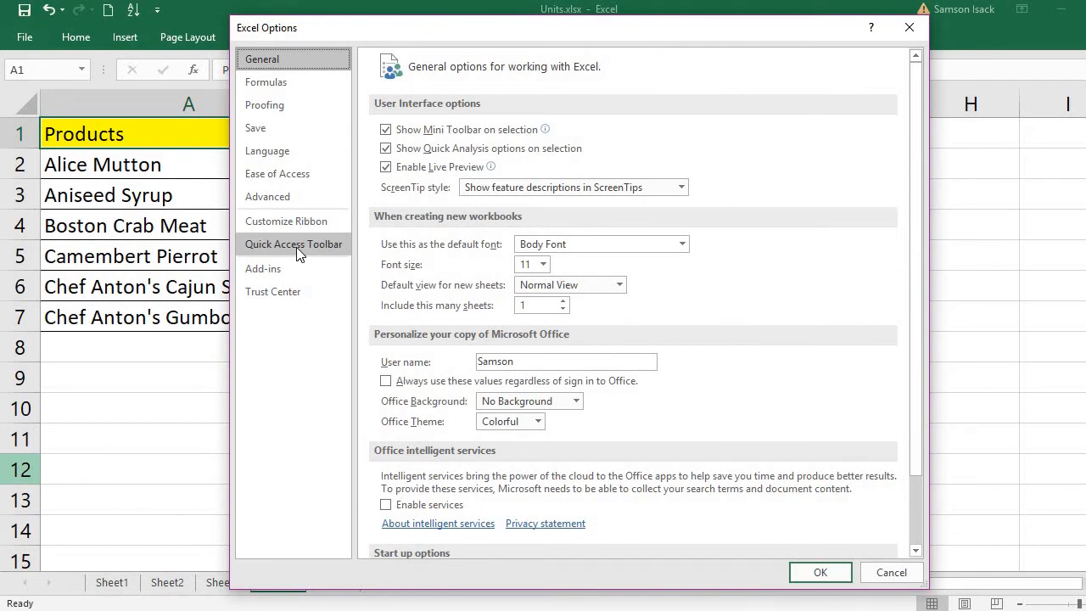
click(296, 247)
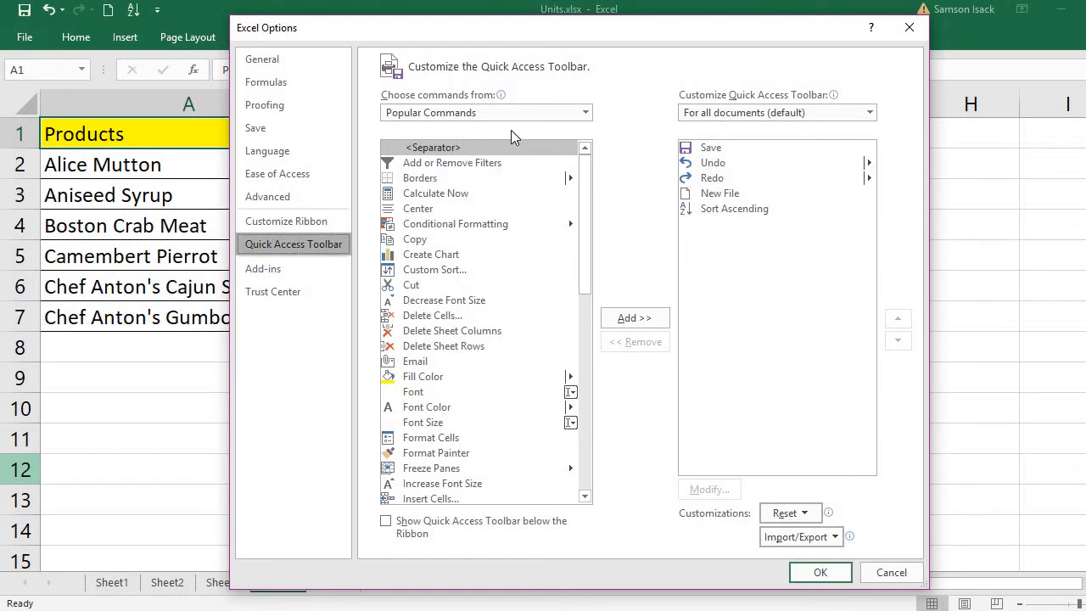
Step: Add the Camera command from All Commands to the Quick Access Toolbar and apply the change
click(586, 114)
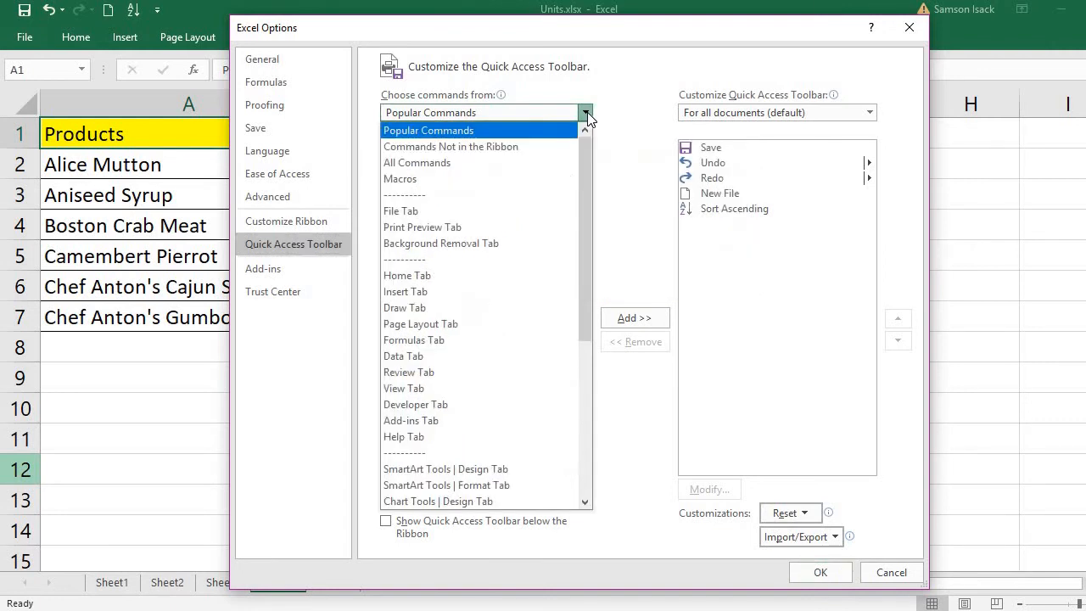
click(480, 167)
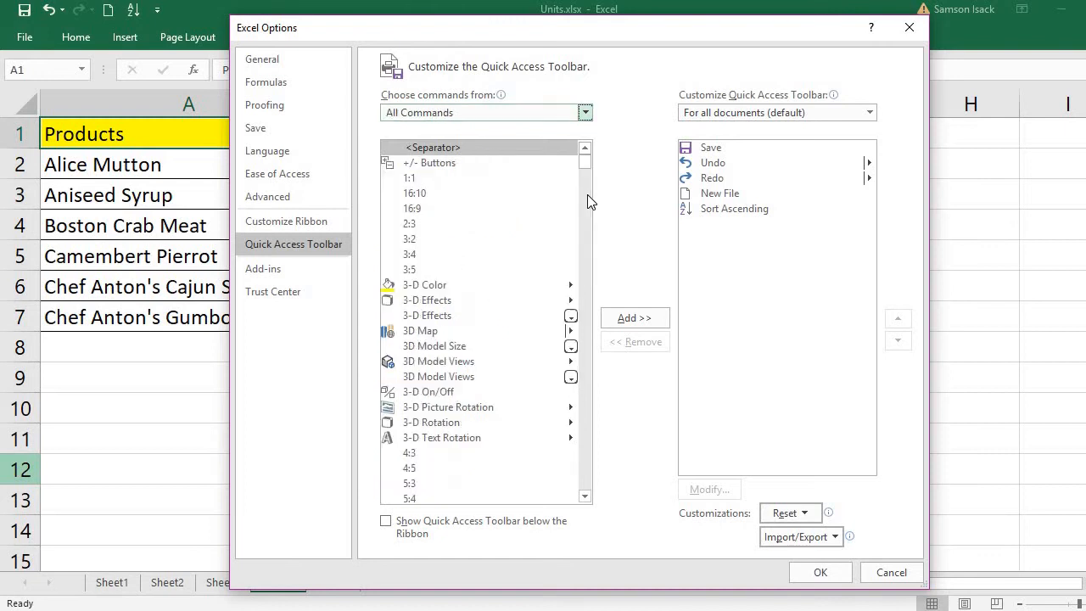
scroll(590, 201, down, 15)
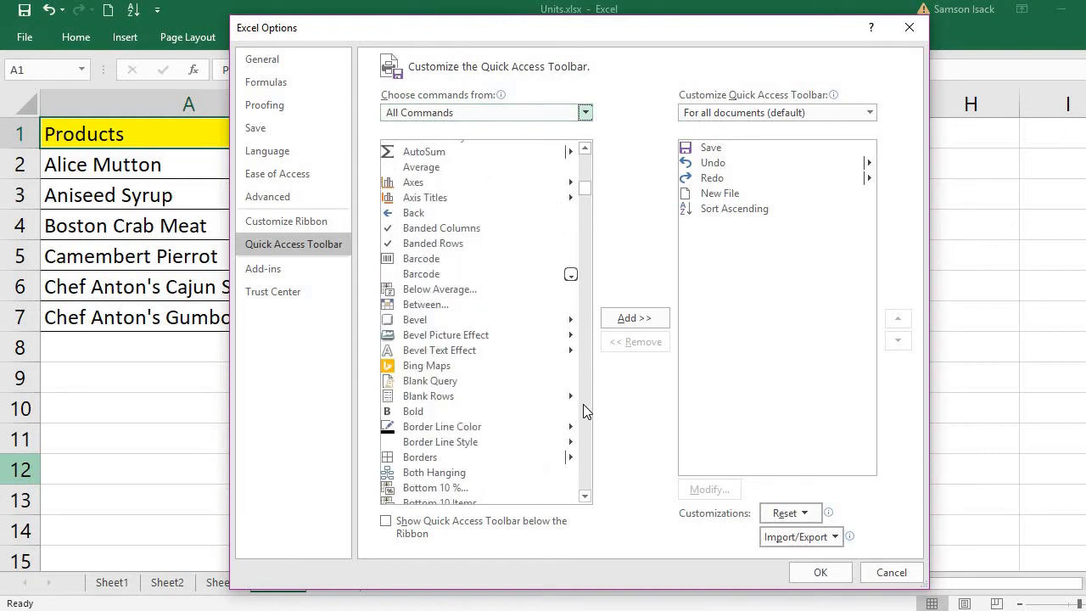
scroll(585, 403, down, 15)
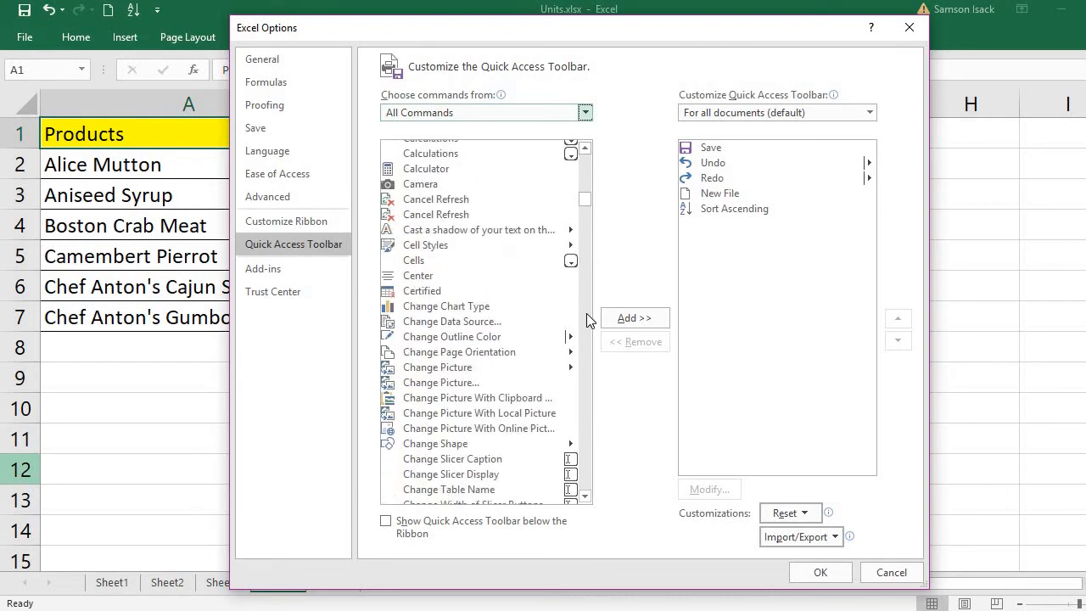
click(436, 188)
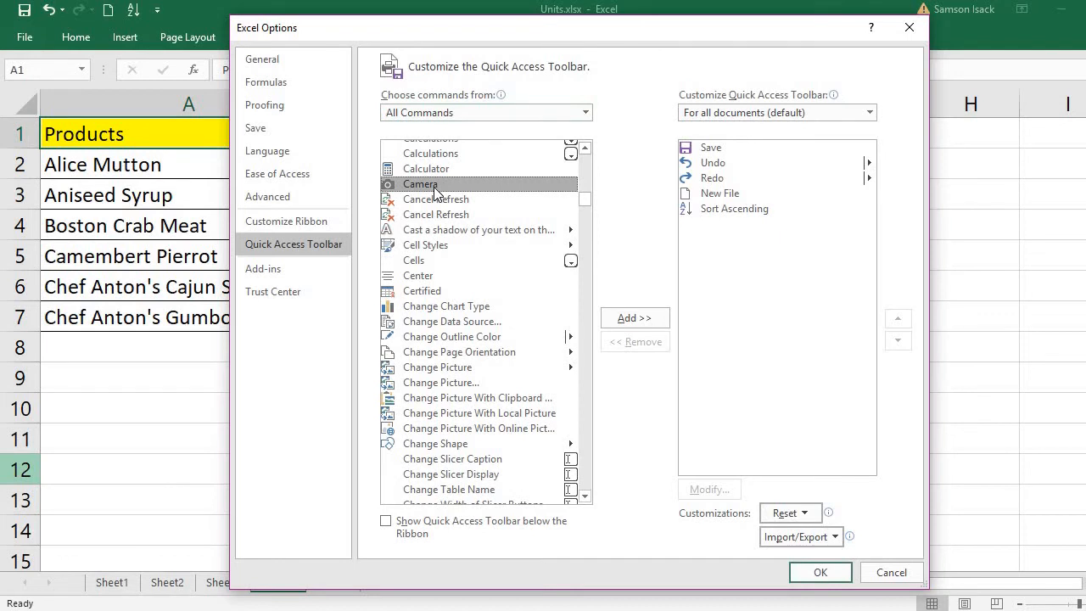
click(645, 319)
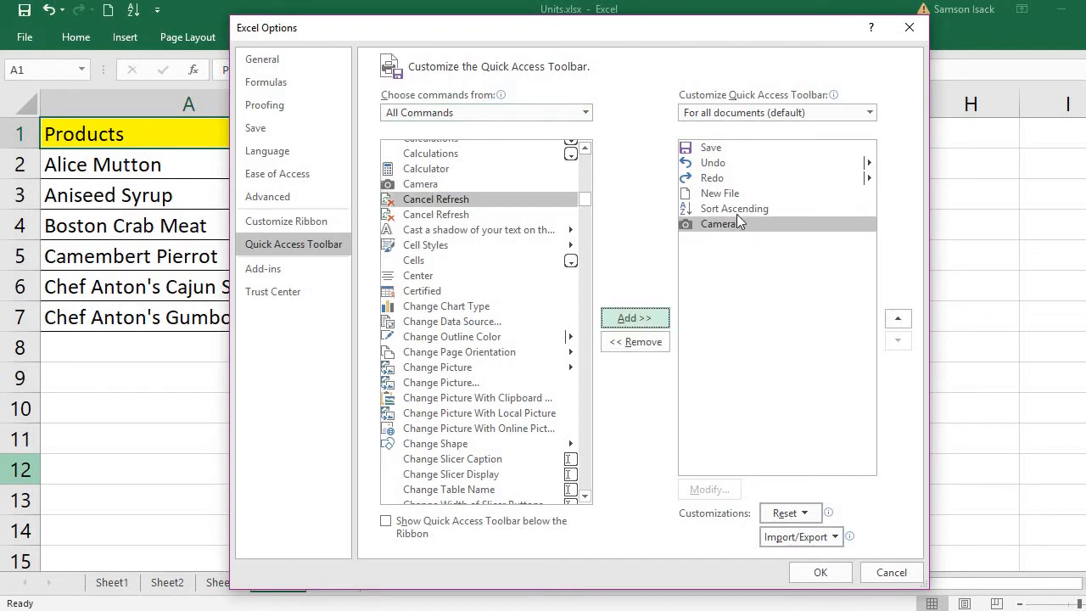
click(833, 577)
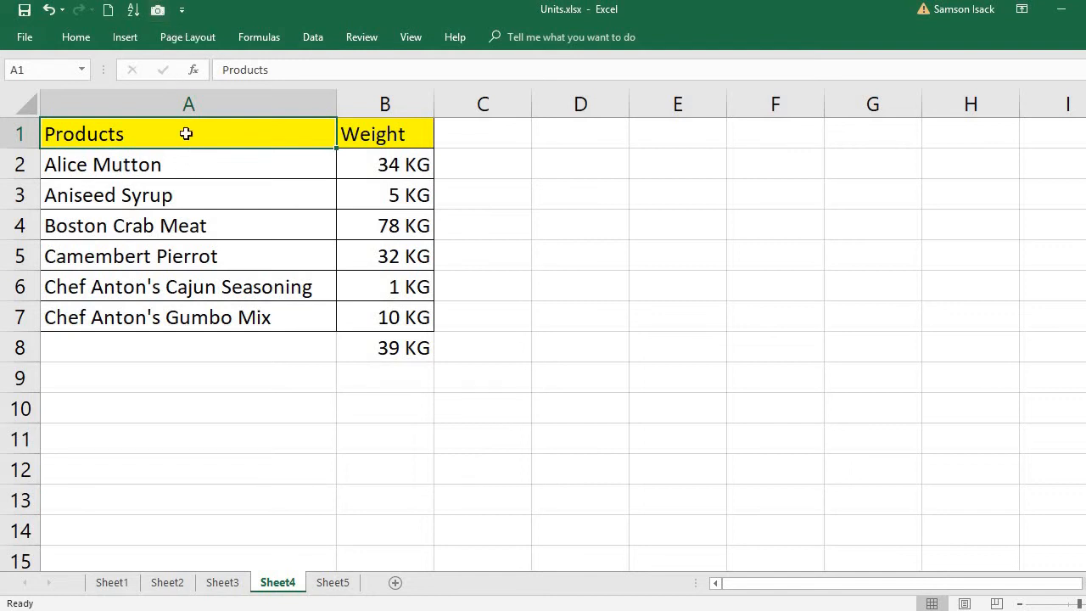
Step: Capture the range A1:B8 with the Camera tool and place the linked picture at cell D1
drag(186, 134, 373, 353)
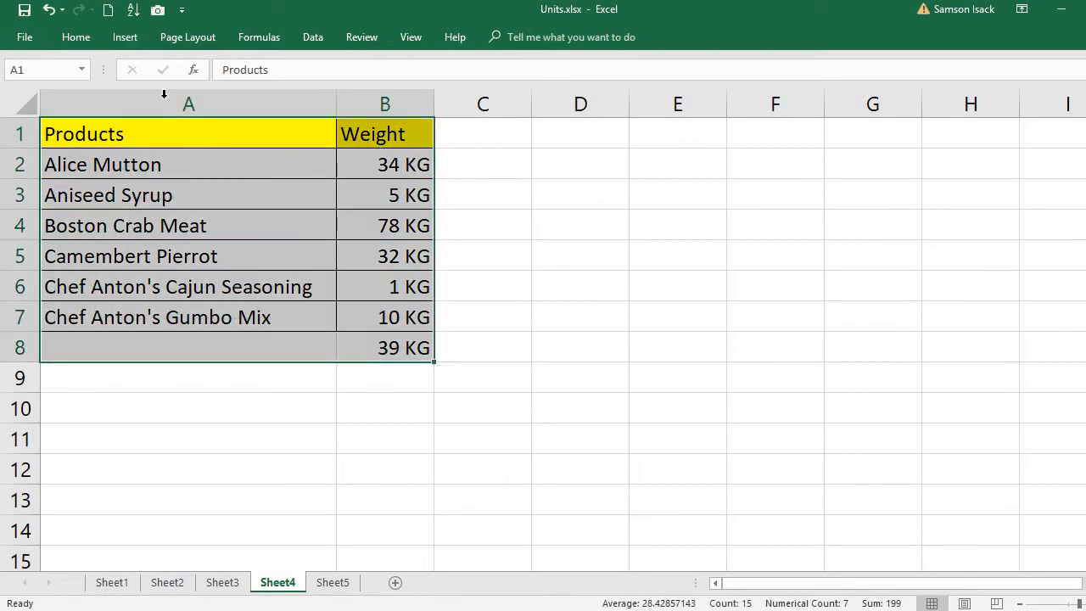
click(159, 10)
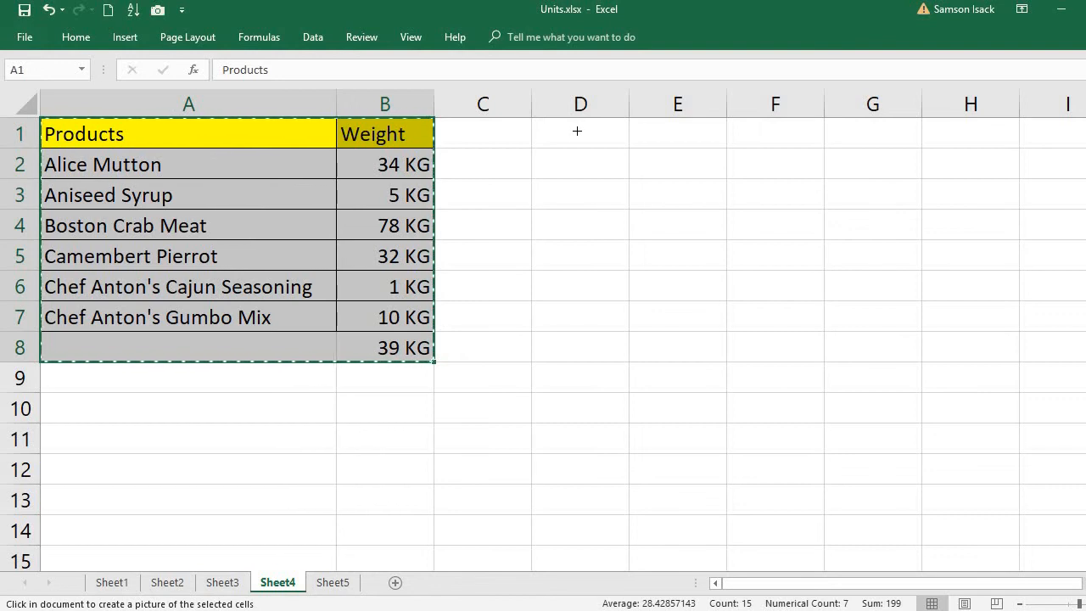
click(579, 133)
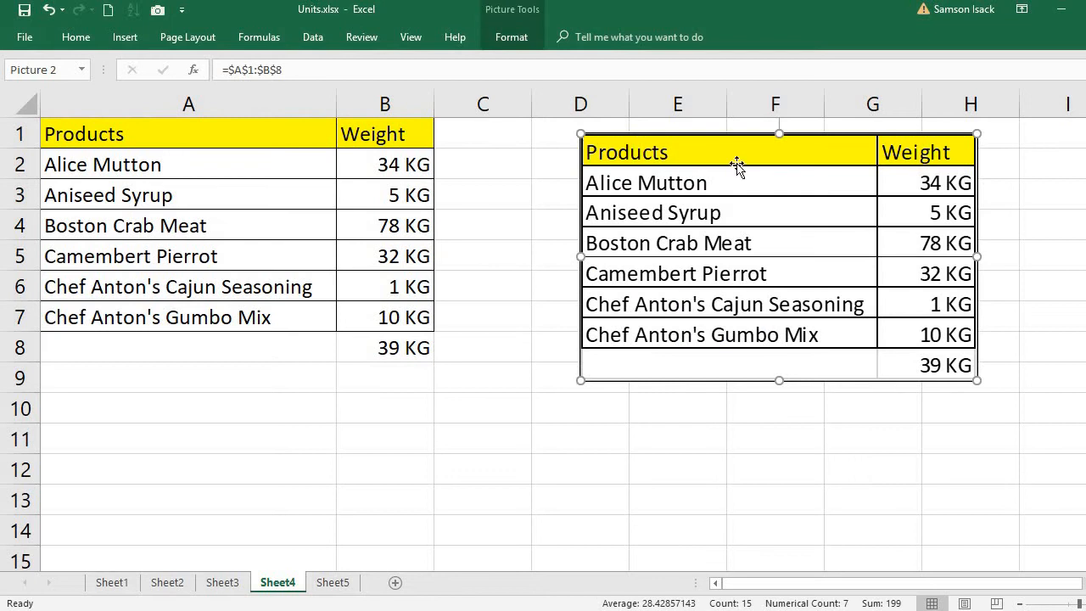
Step: Reposition the linked picture beside the source table, with its upper edge at row 4 in column C
drag(711, 145, 630, 241)
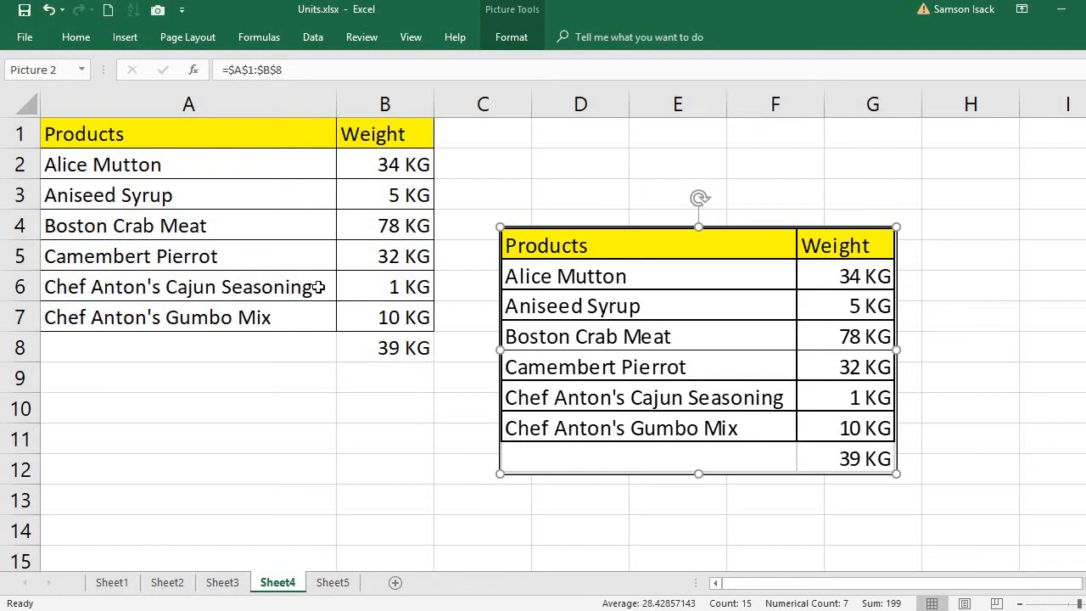
click(319, 287)
click(627, 276)
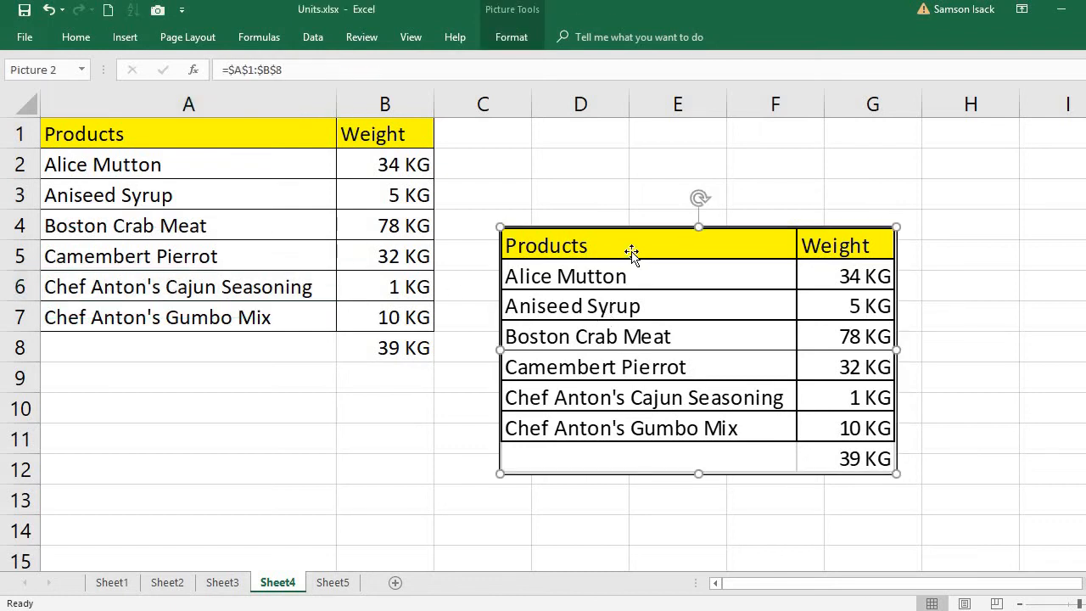
drag(632, 253, 603, 151)
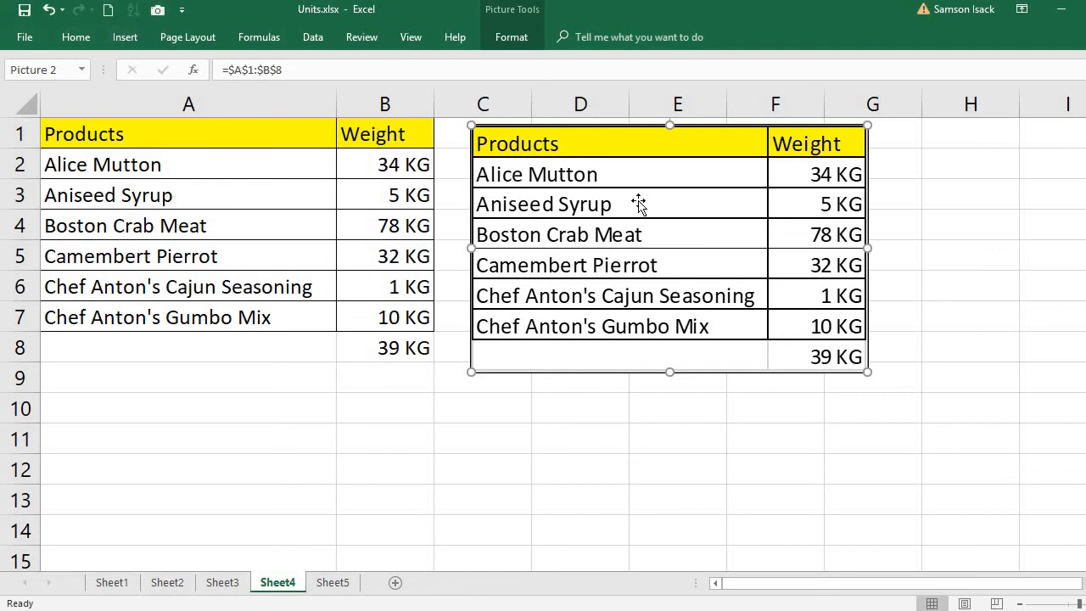
drag(637, 206, 663, 283)
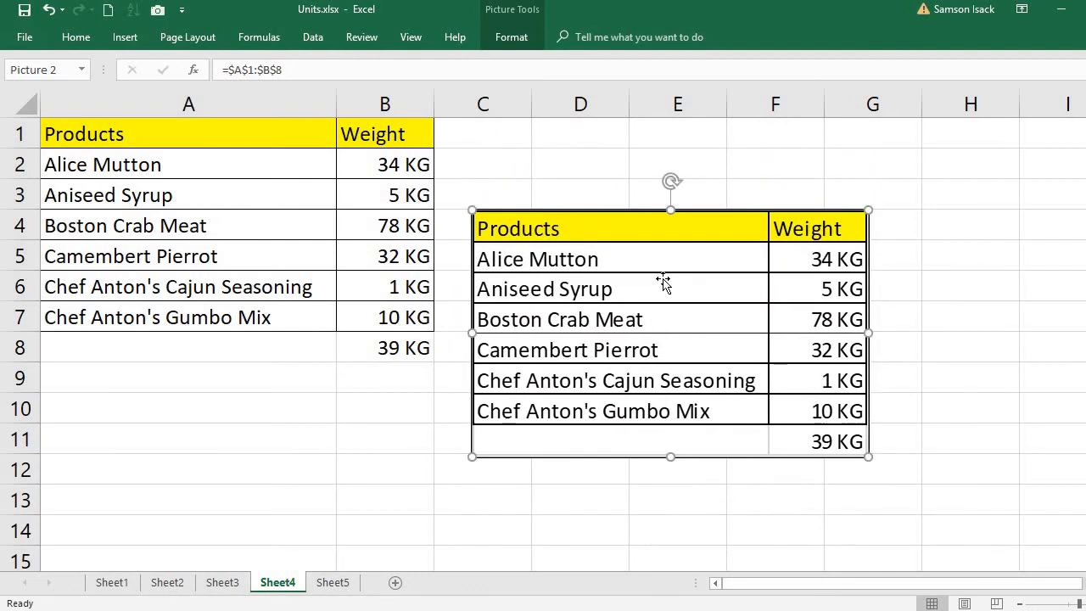
Step: Set the border line width of the linked picture to 8 pt in its picture formatting
right_click(664, 283)
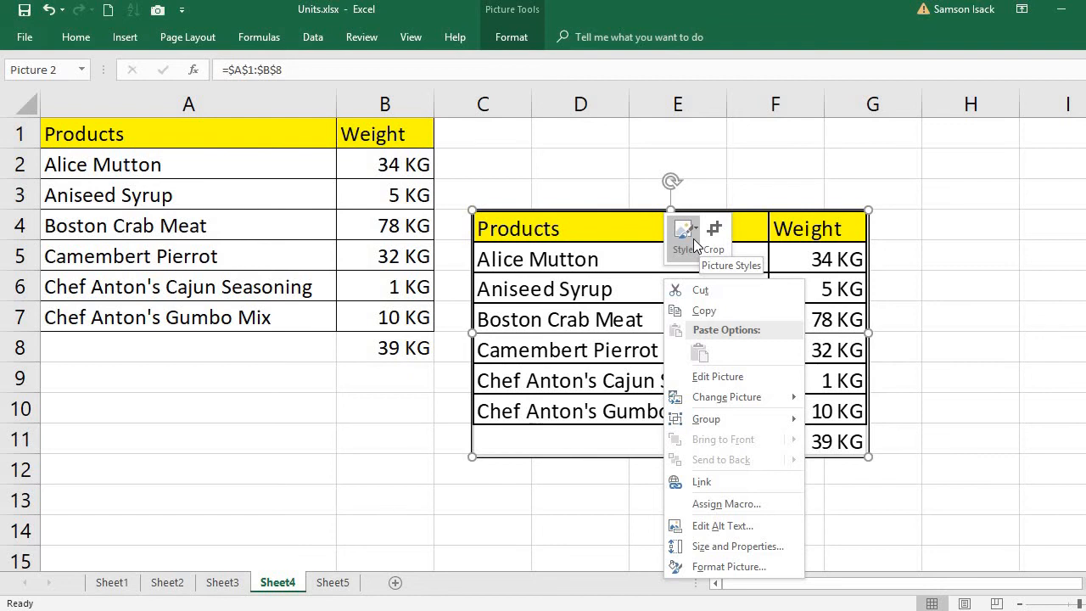
click(750, 567)
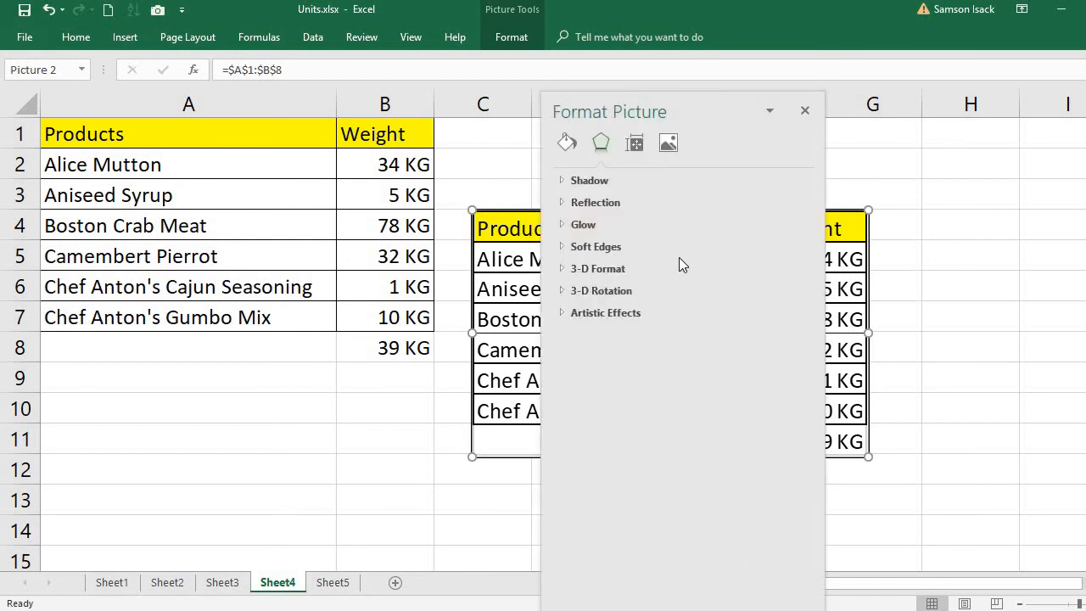
click(567, 144)
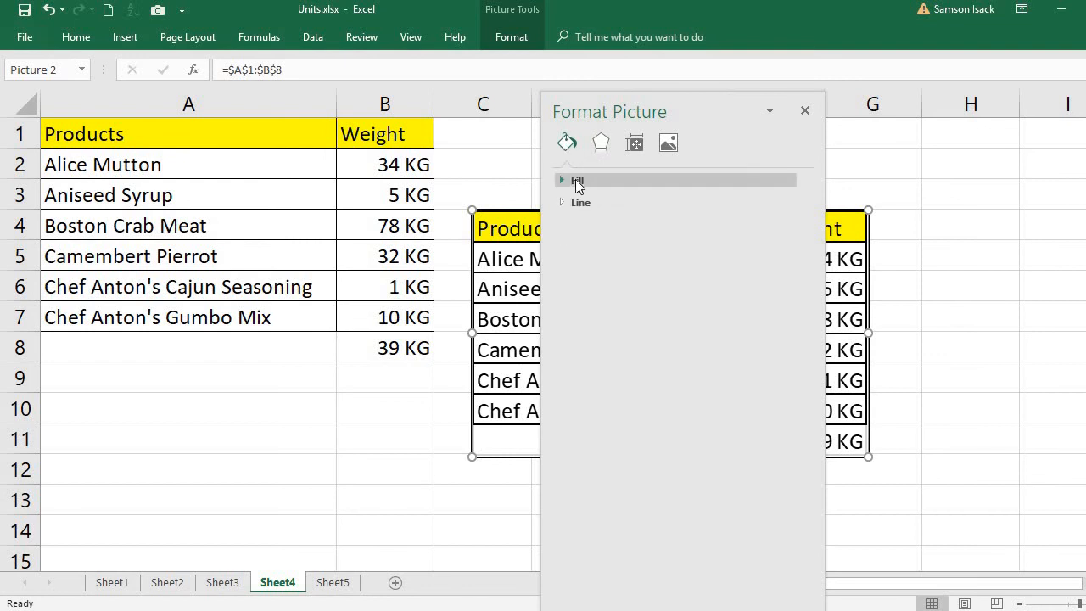
click(576, 182)
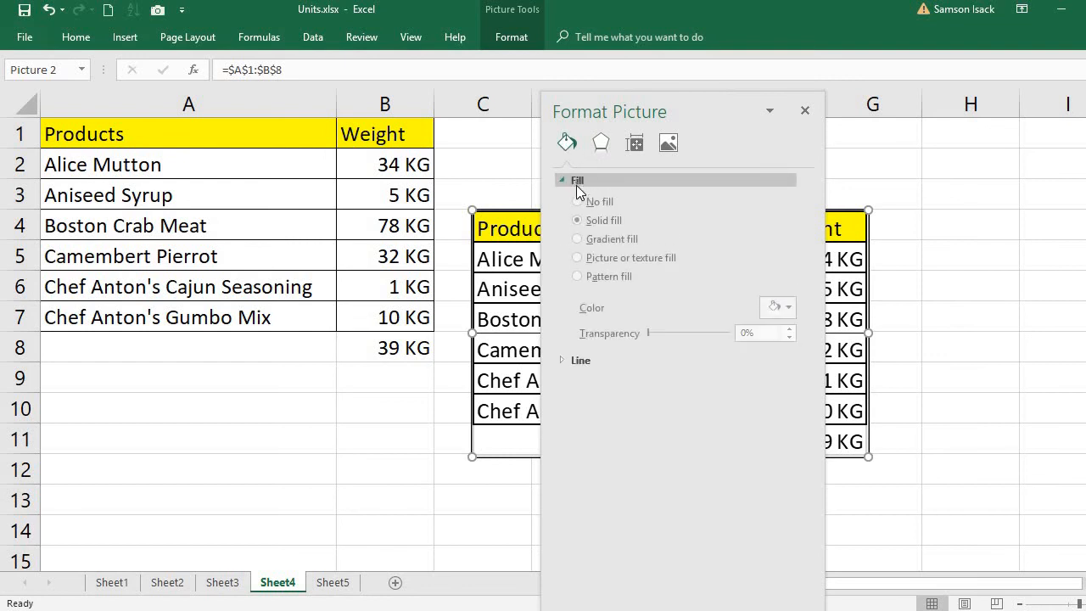
click(580, 368)
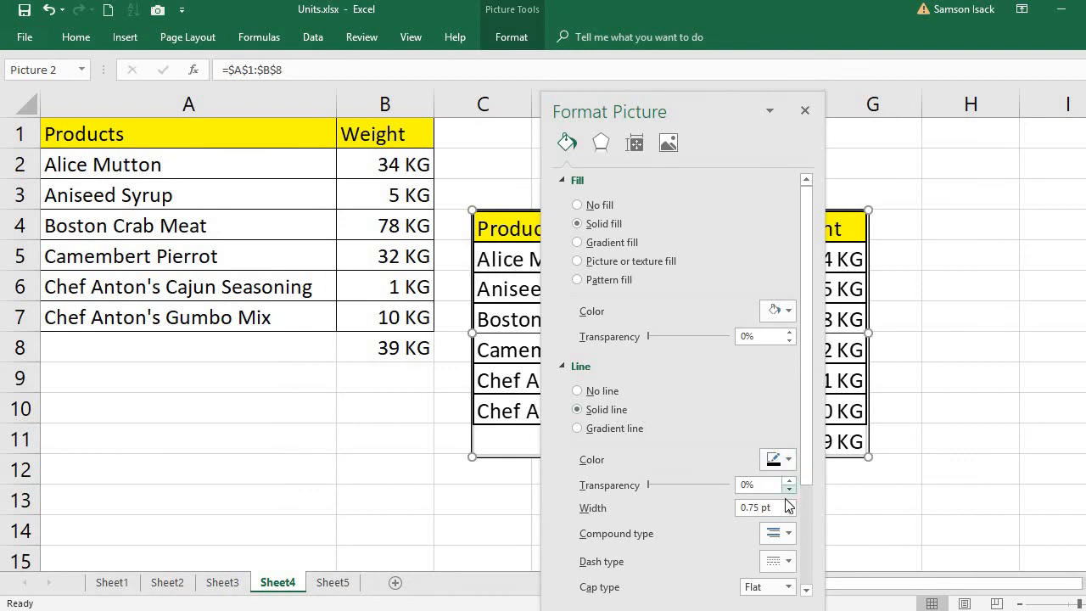
drag(791, 504, 792, 503)
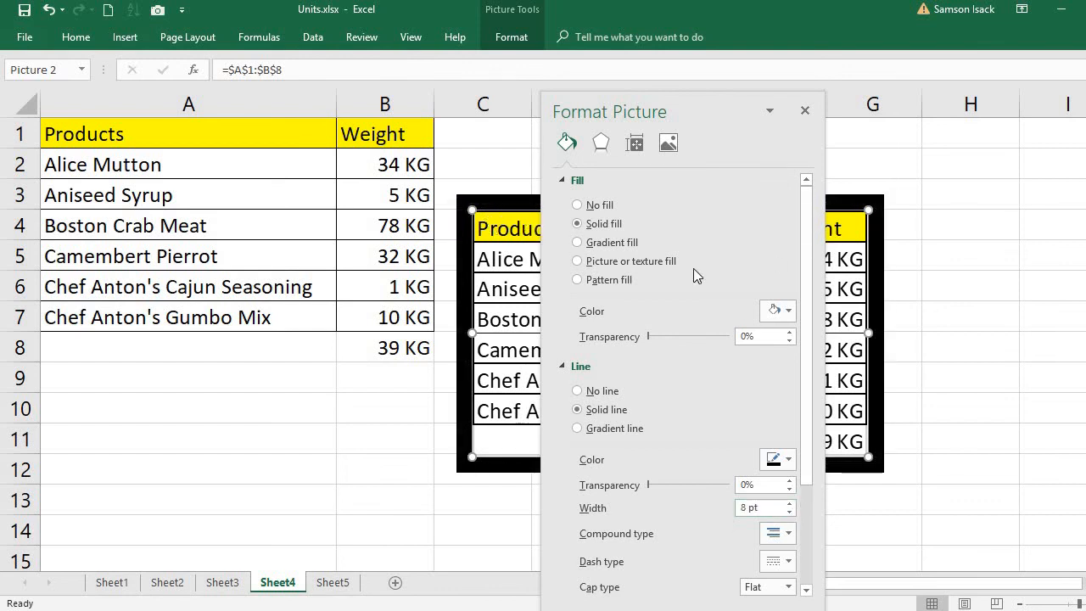
Step: Change the picture's border line color to red and close the picture formatting options
click(788, 461)
click(780, 423)
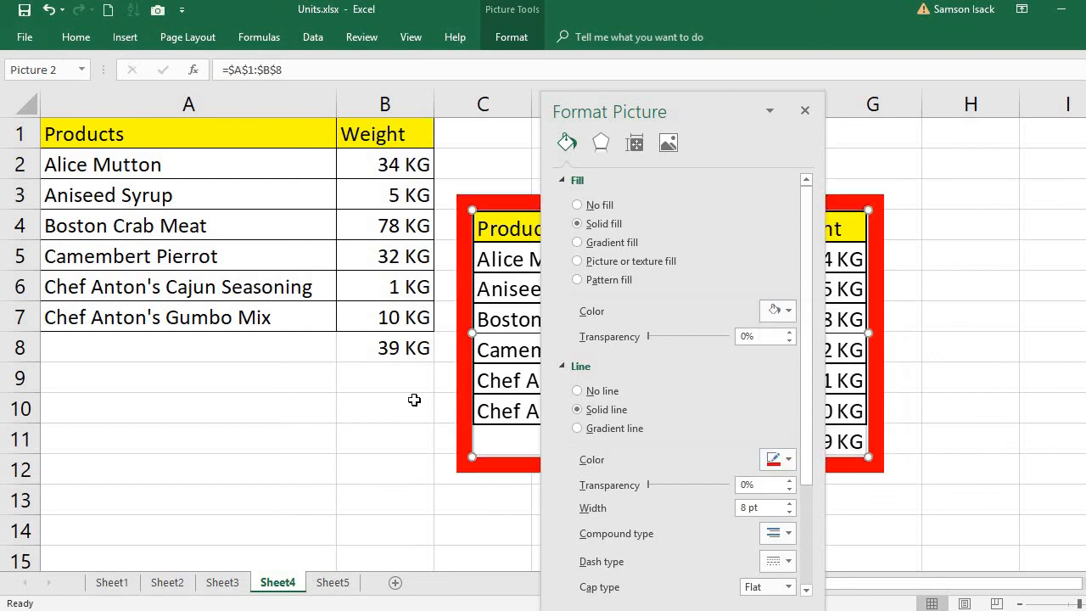
click(411, 400)
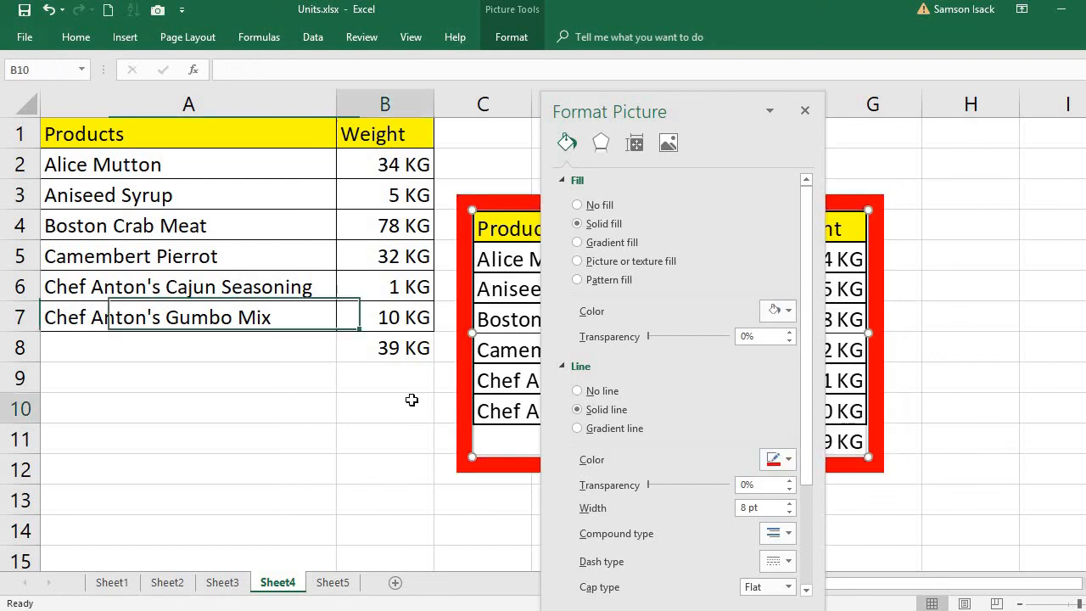
click(805, 110)
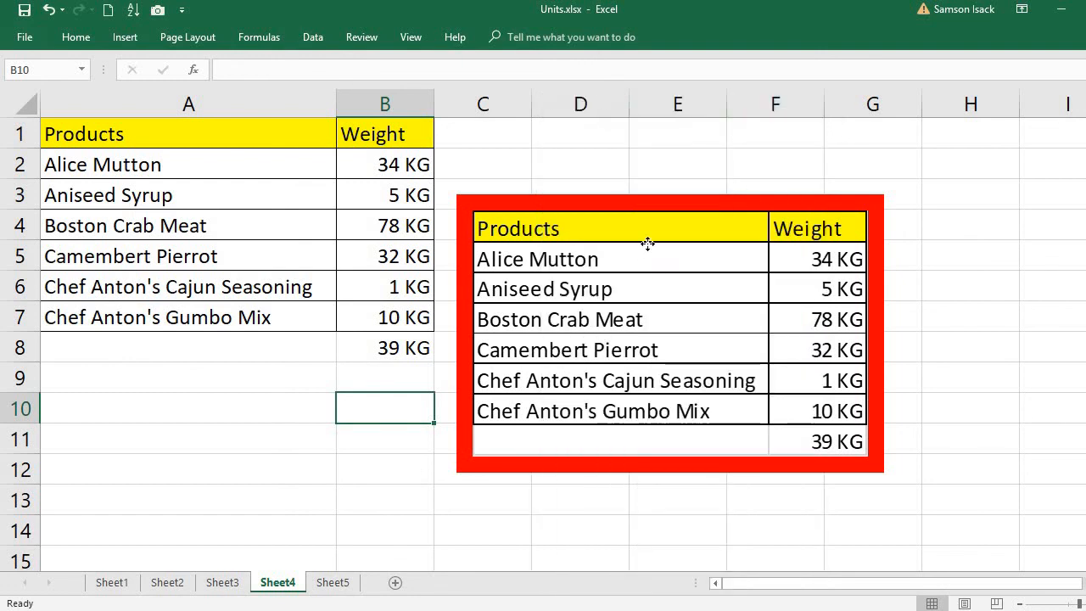
Step: Move the red-bordered picture next to the source table so its border starts at row 2 in column C
click(648, 241)
drag(668, 313, 690, 382)
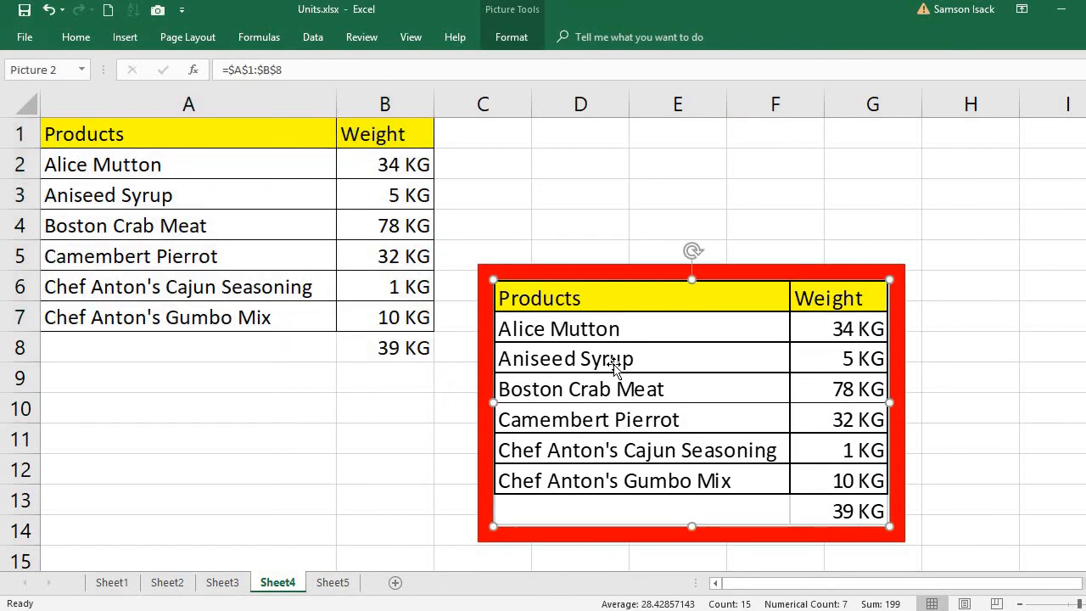
drag(614, 323, 601, 247)
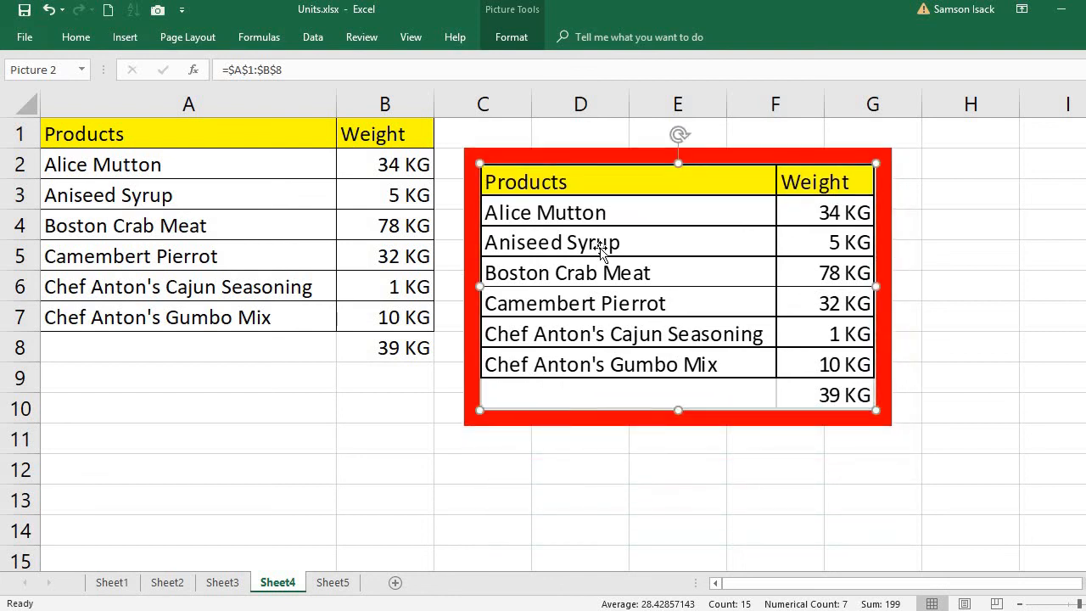